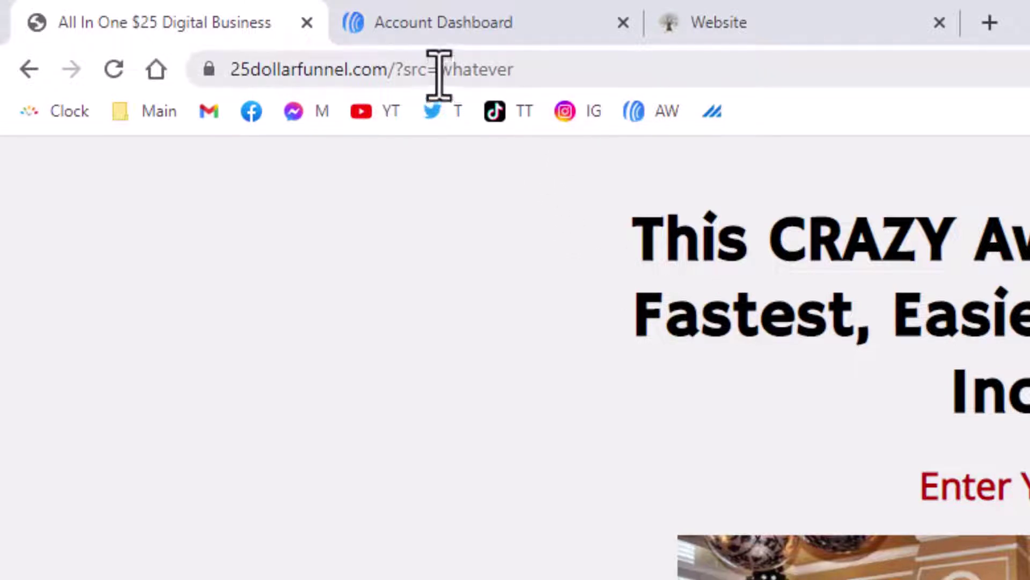
Step: Confirm the capture page address carries src=whatever, then switch to the AWeber account dashboard
double_click(547, 70)
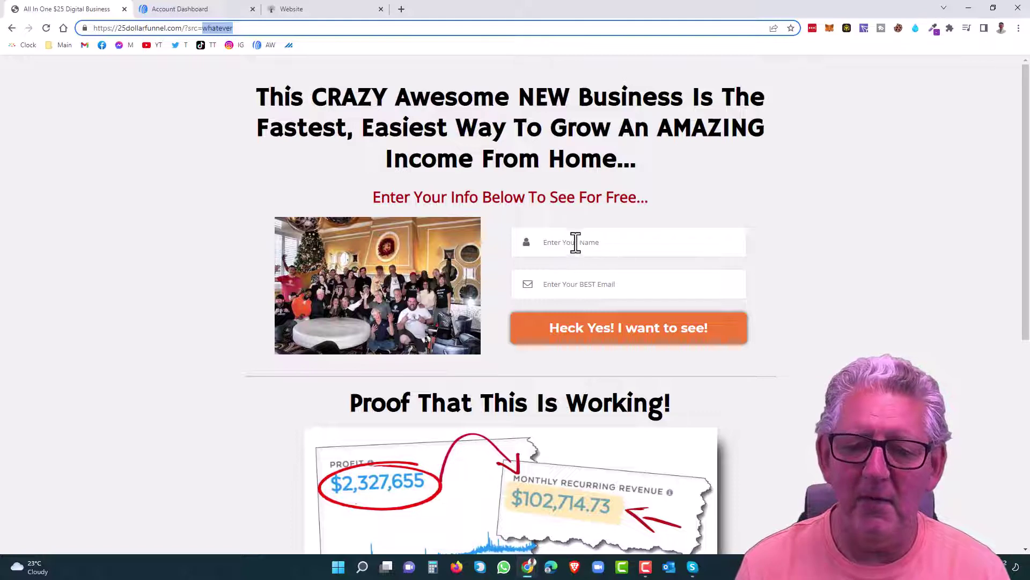
left_click(544, 241)
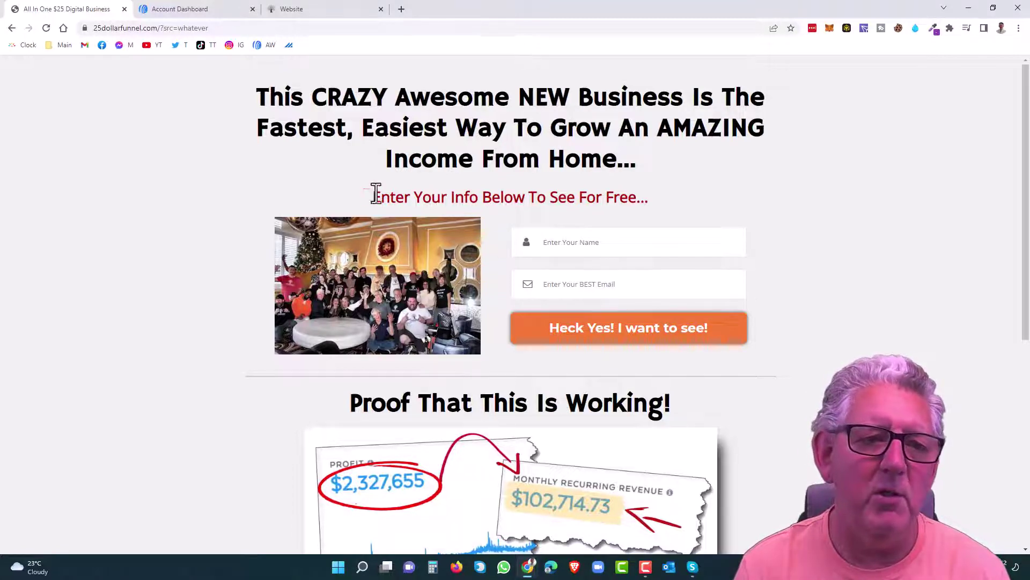
left_click(208, 15)
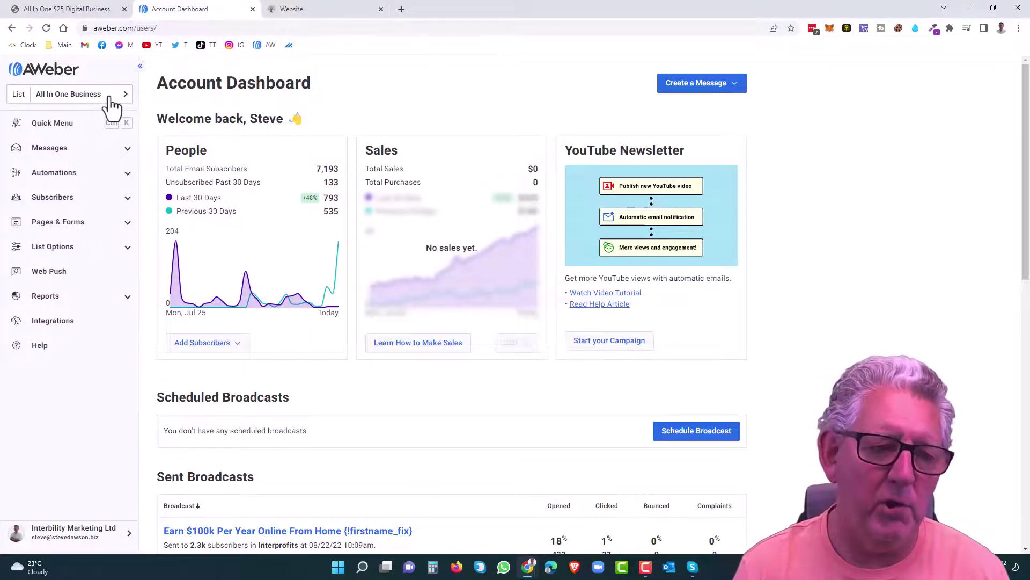
Step: Add a 'ref' custom field to the All In One Business list next to 'source'
left_click(129, 248)
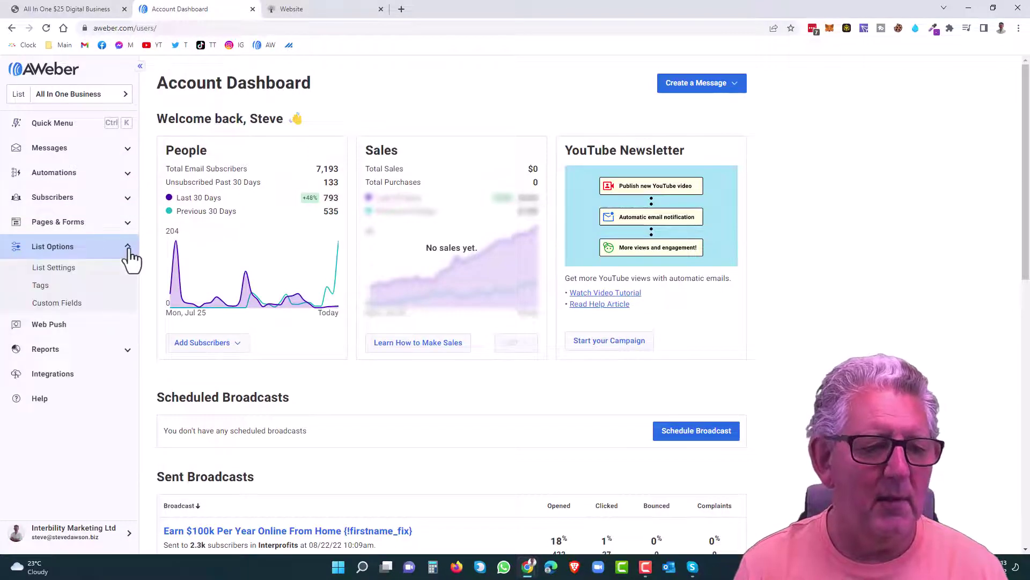
left_click(80, 304)
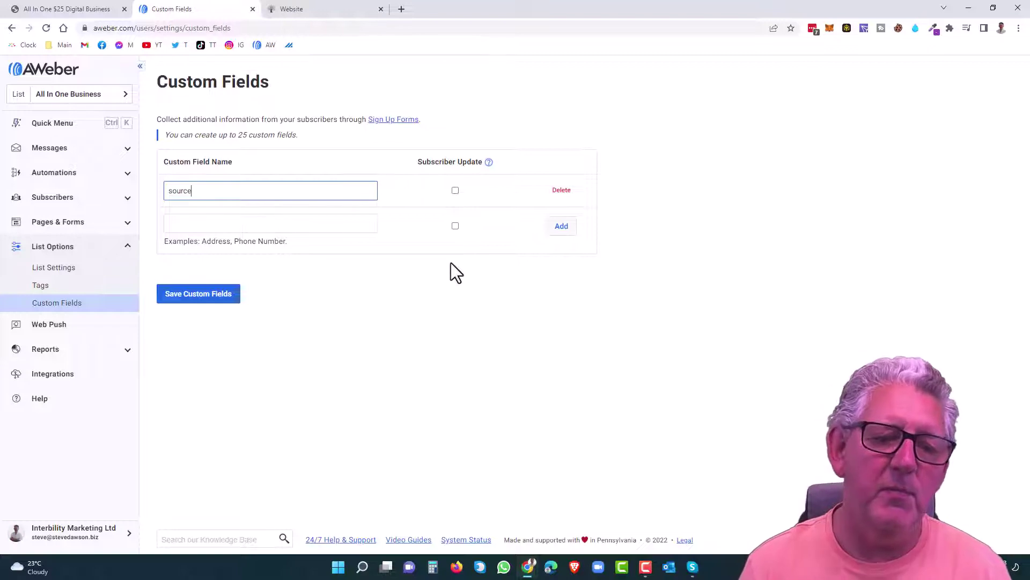
left_click(215, 220)
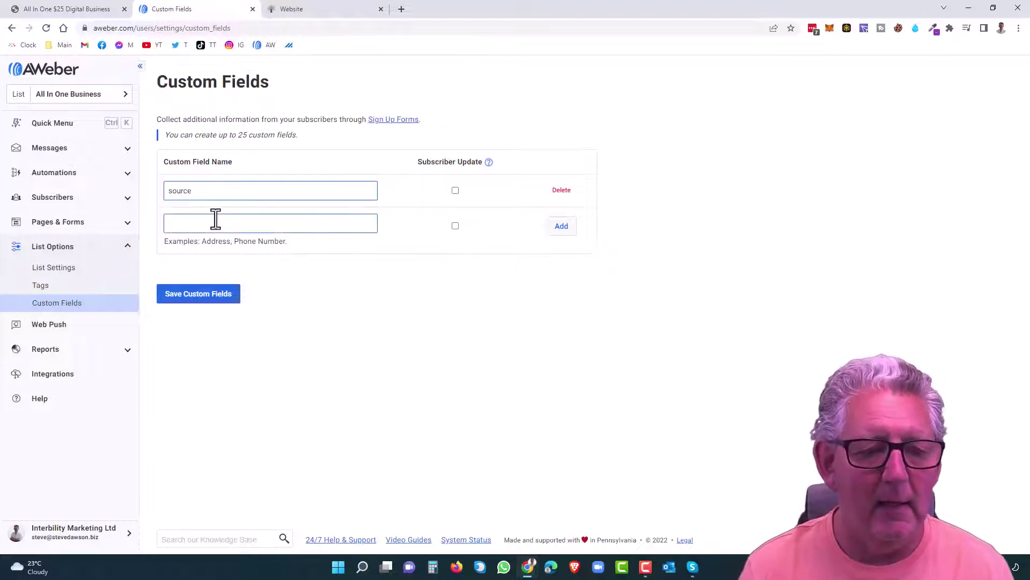
type("ref")
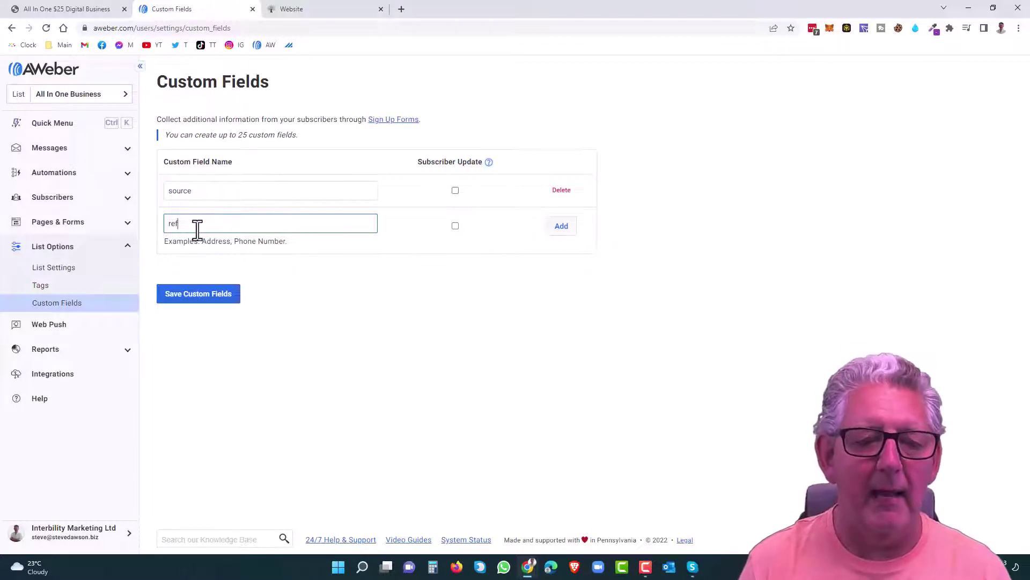
left_click(561, 226)
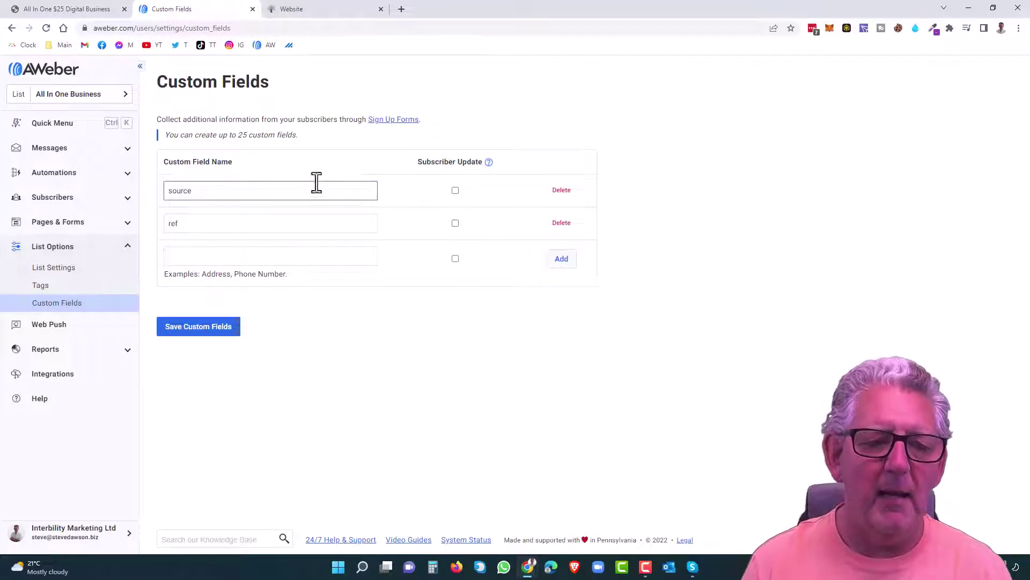
left_click(246, 180)
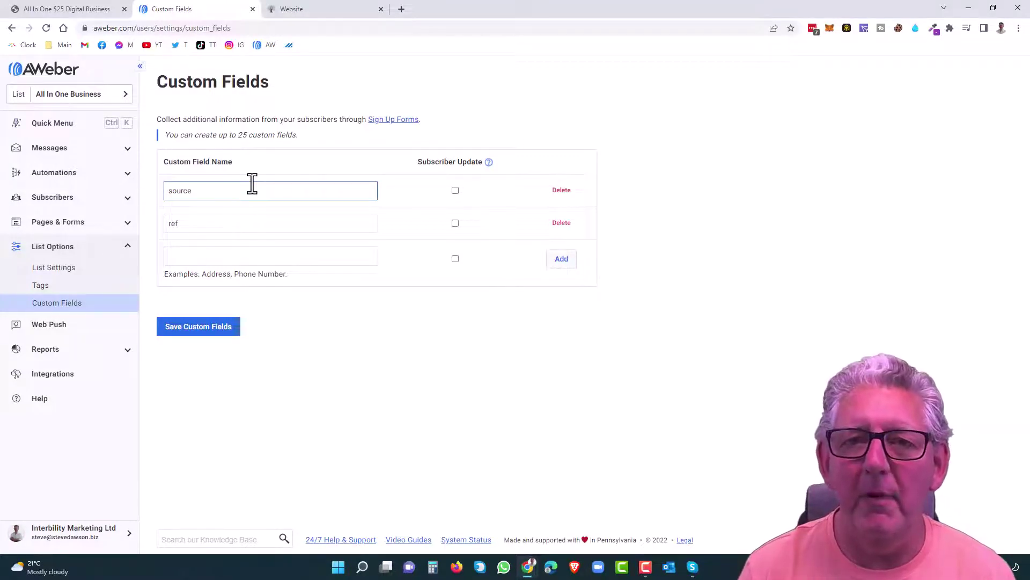
Step: Back in the capture page editor, open the form's Edit Fields list and begin adding a field
left_click(305, 10)
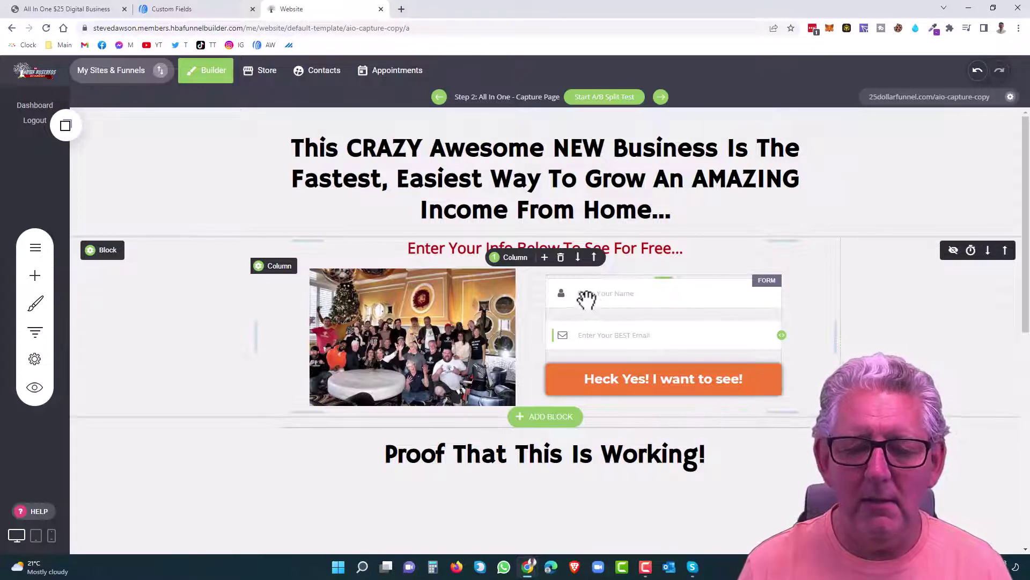
left_click(584, 297)
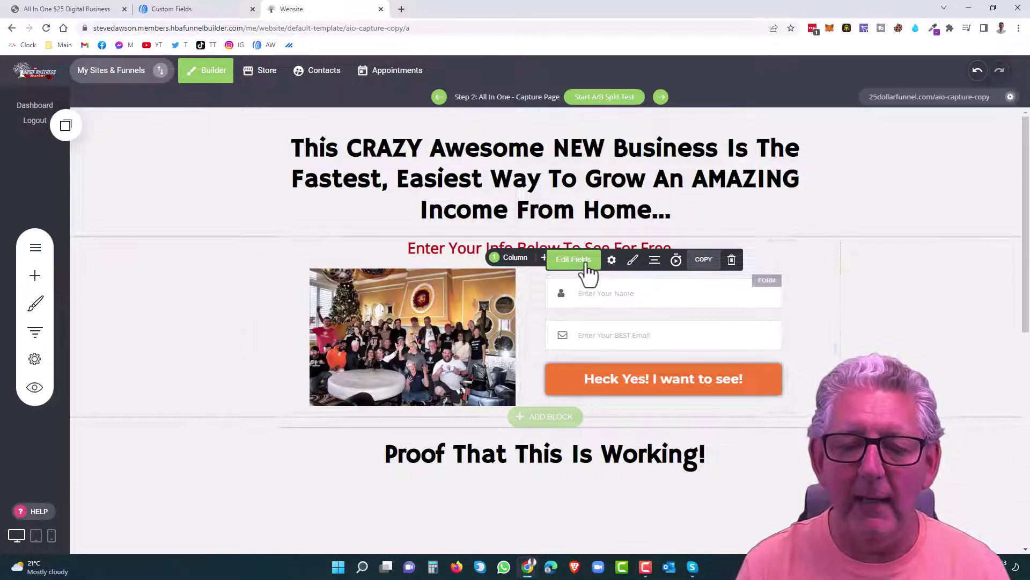
left_click(588, 268)
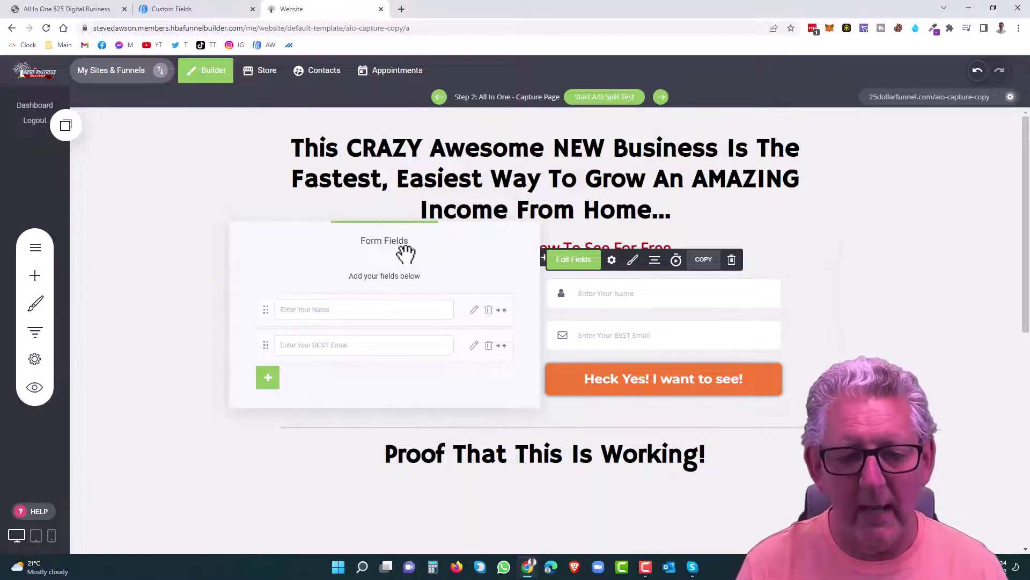
left_click(268, 378)
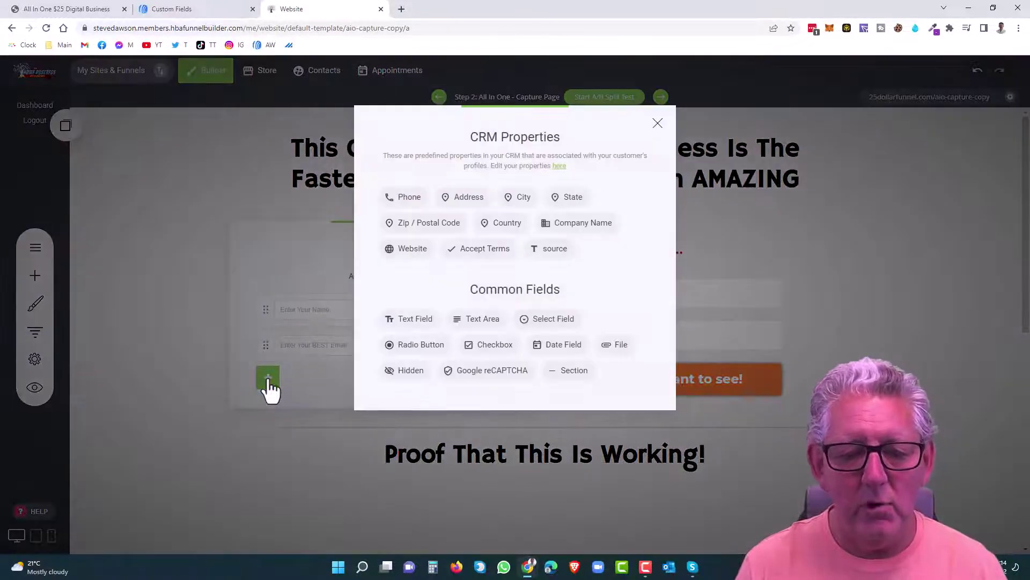
Step: Add a Hidden form field mapped to the 'source' CRM property, with AWeber field name 'source'
left_click(406, 375)
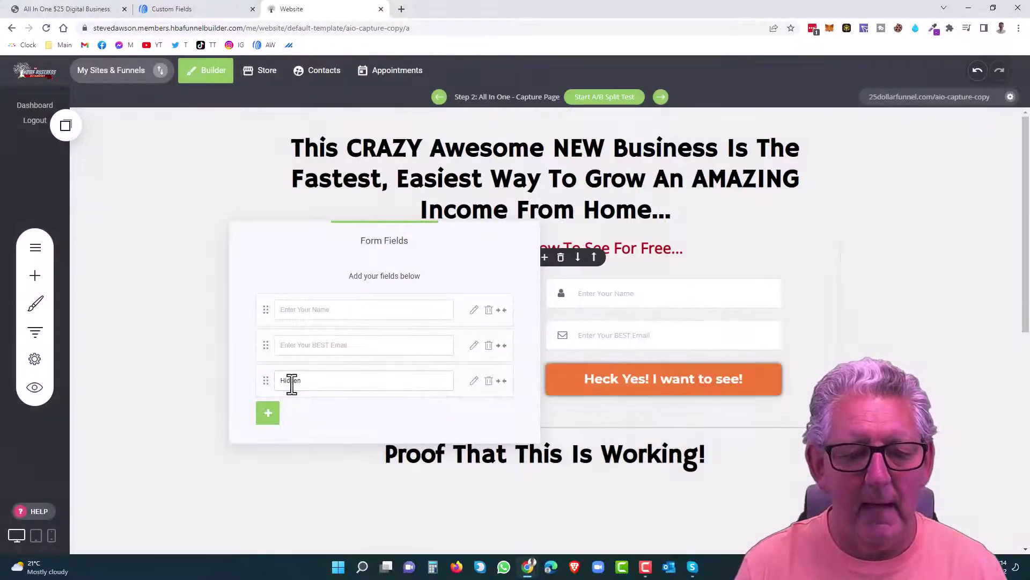
left_click(474, 382)
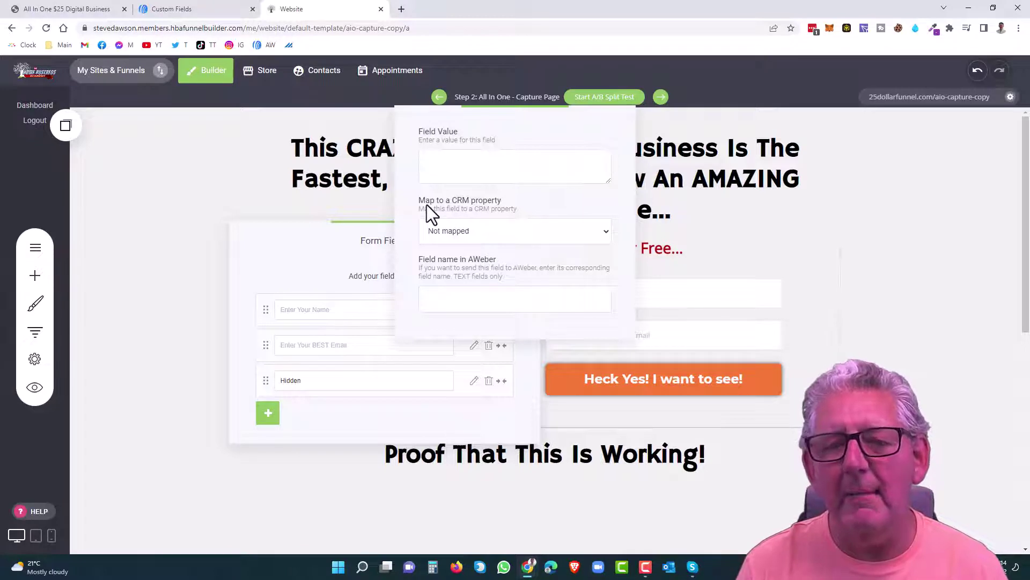
left_click(603, 232)
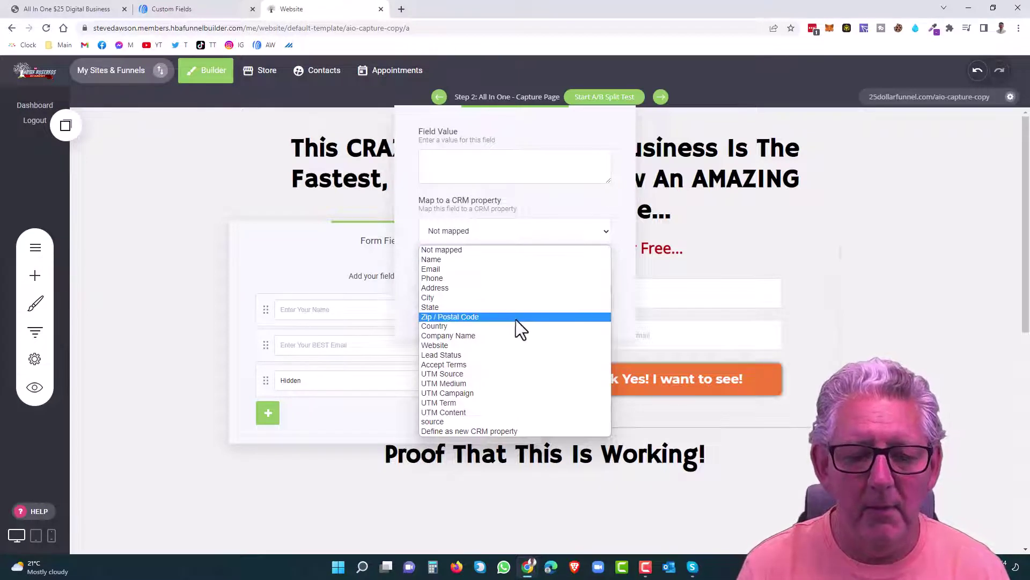
left_click(443, 422)
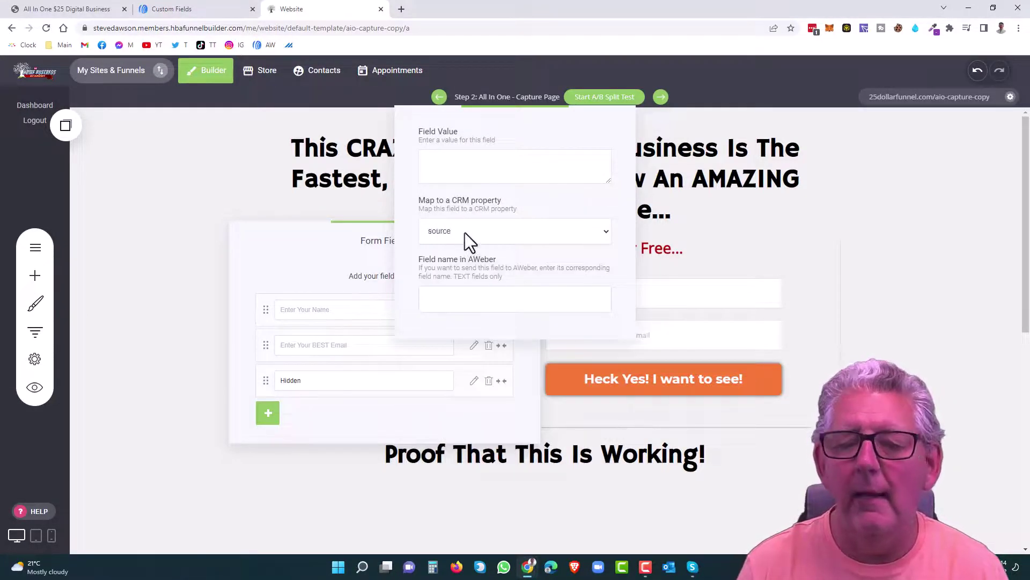
left_click(438, 298)
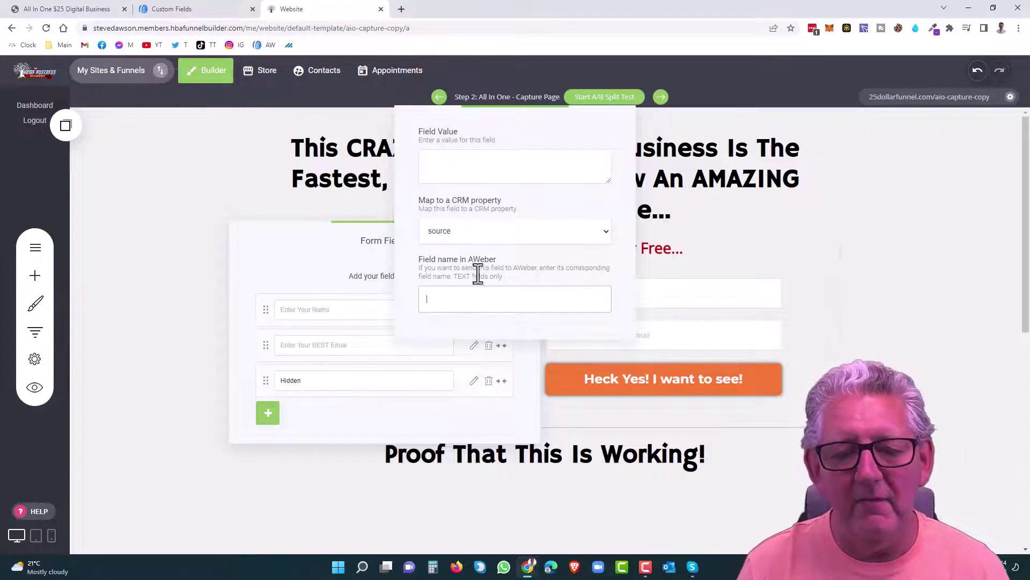
type("s")
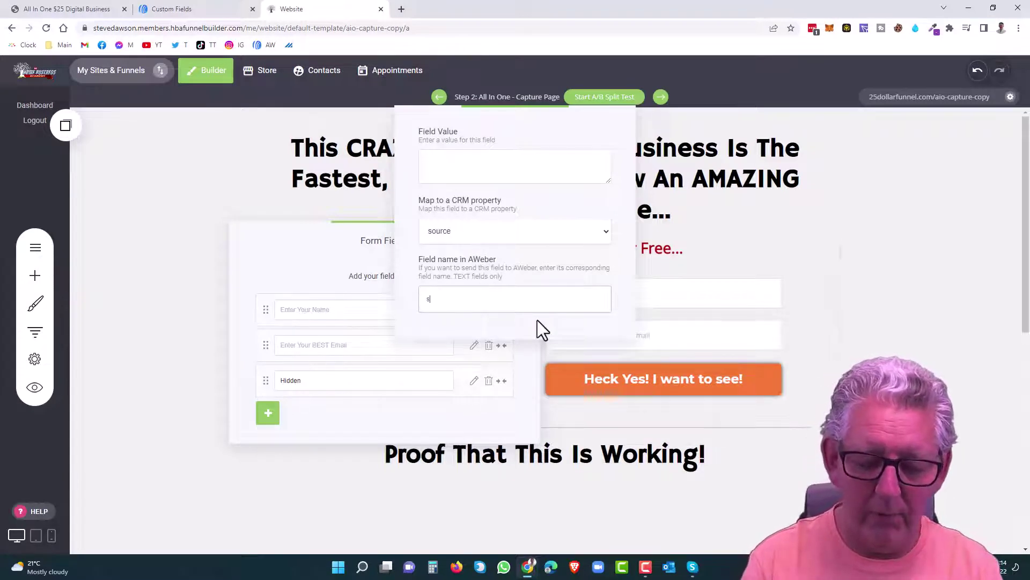
type("ource")
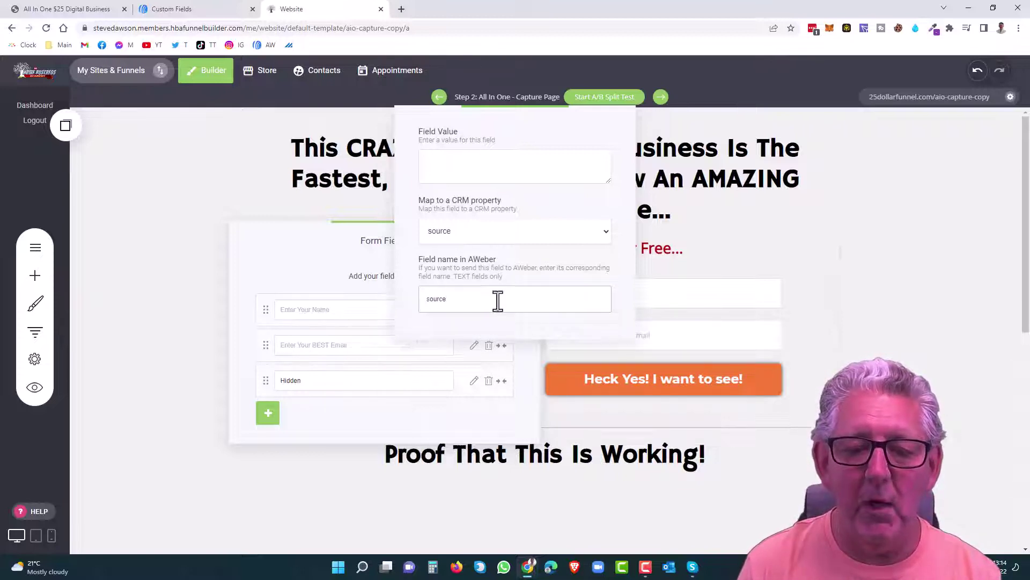
left_click(315, 413)
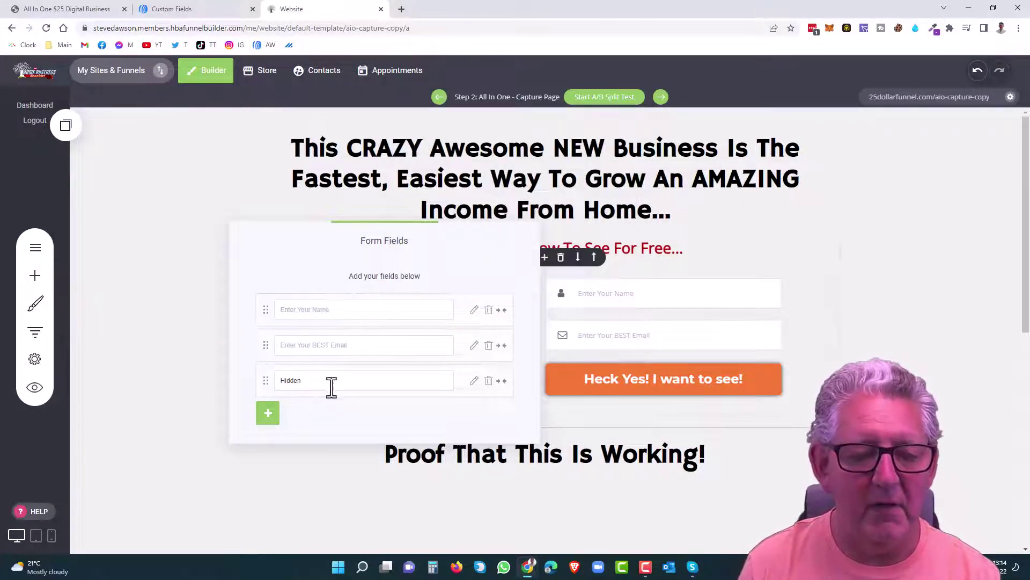
left_click_drag(316, 382, 279, 381)
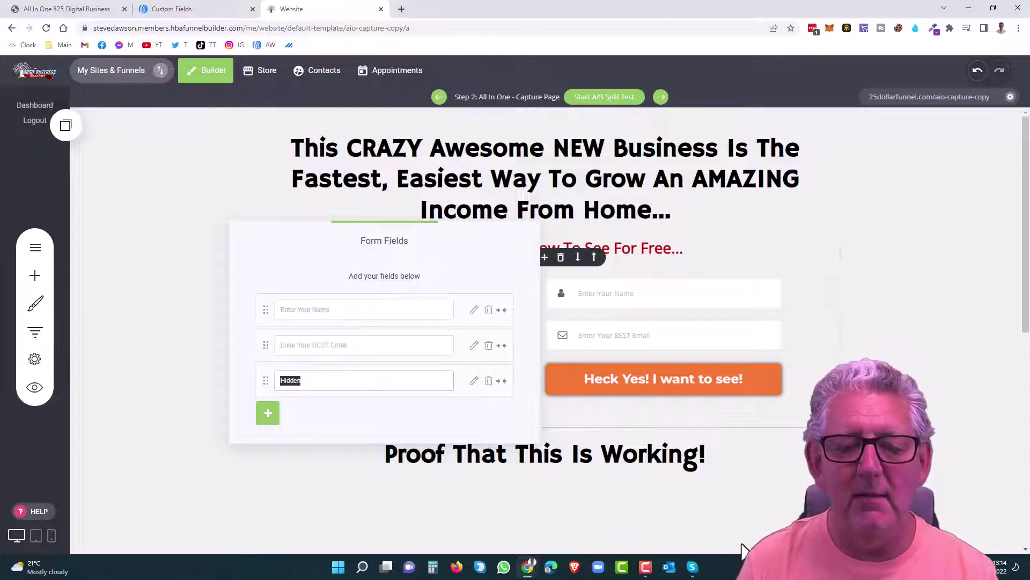
Step: Label the hidden field 'src', save the capture page, and open its live version
type("src")
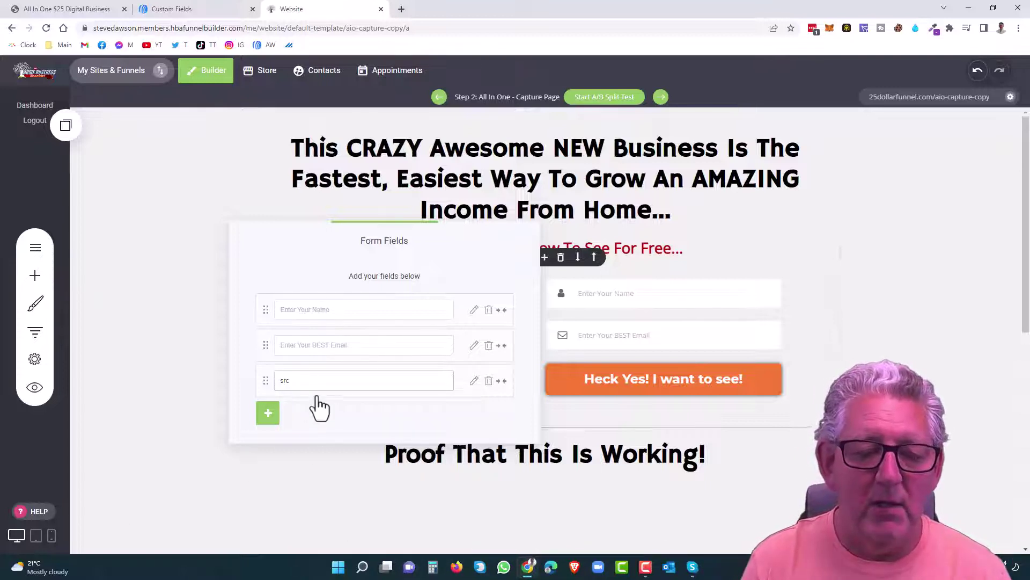
left_click(313, 472)
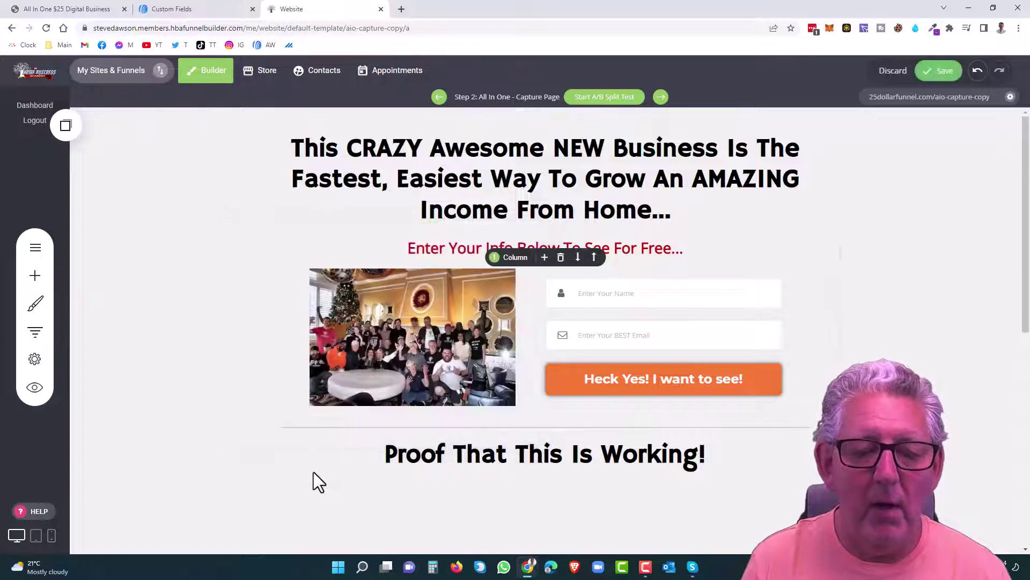
left_click(941, 77)
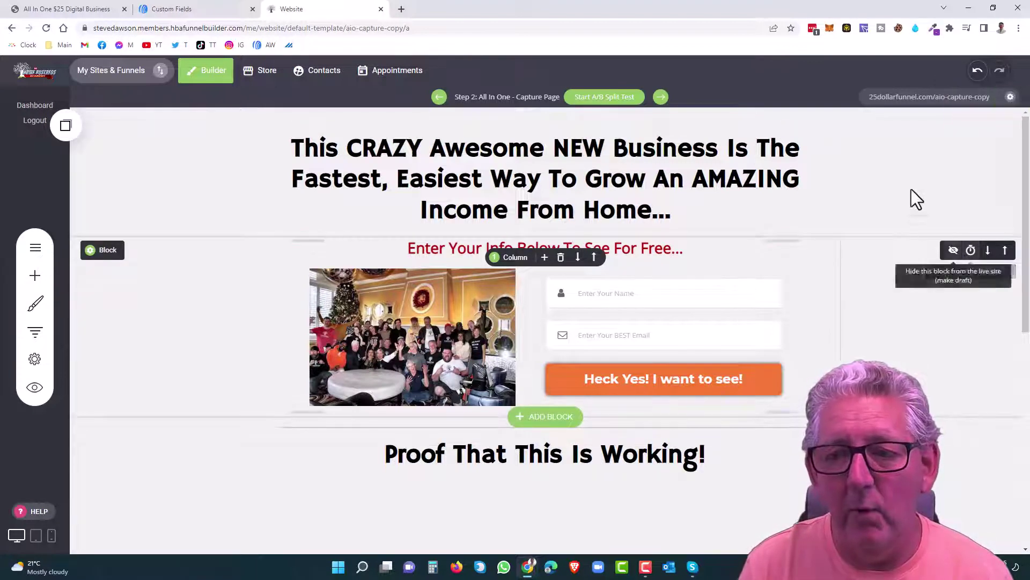
left_click(914, 106)
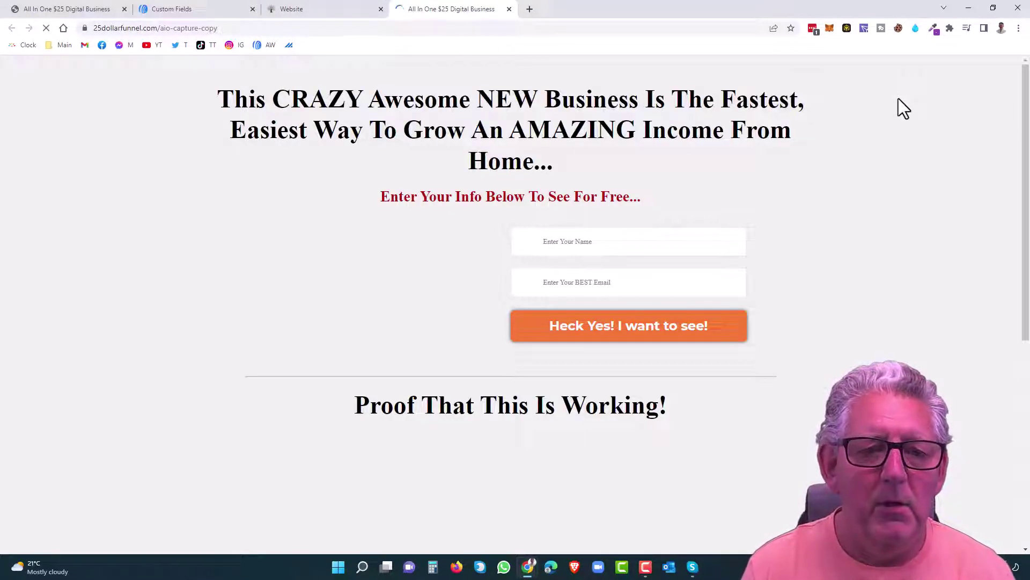
Step: Reload the live capture page with '/?src=stevetest' appended to its address
left_click(231, 28)
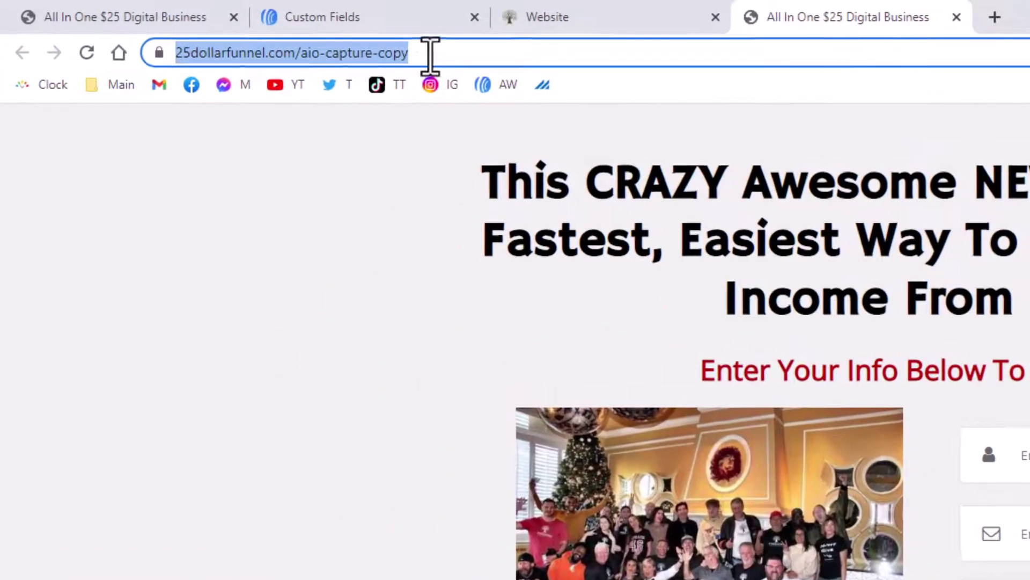
left_click(390, 48)
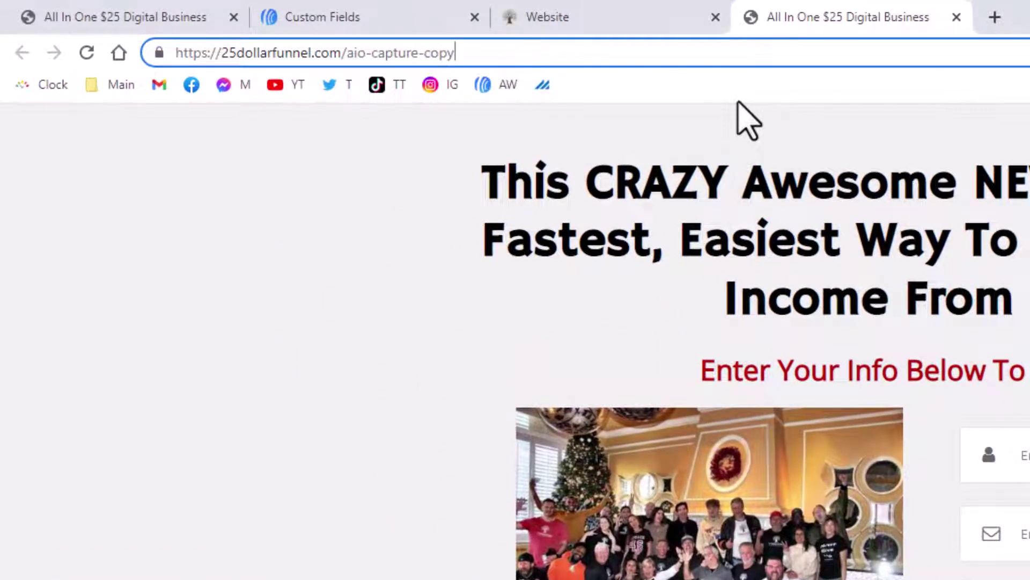
type("/?sr")
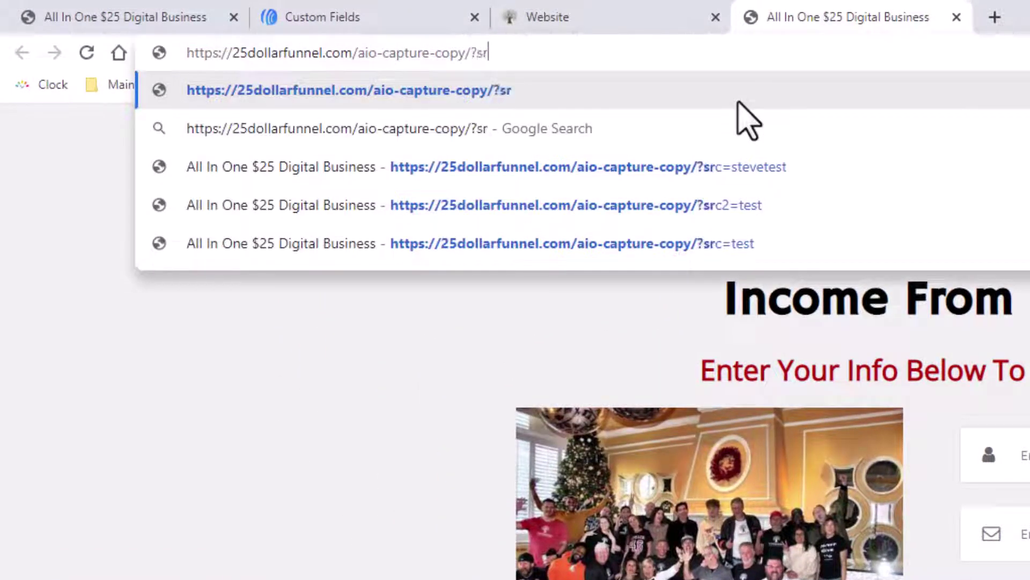
type("c=steve")
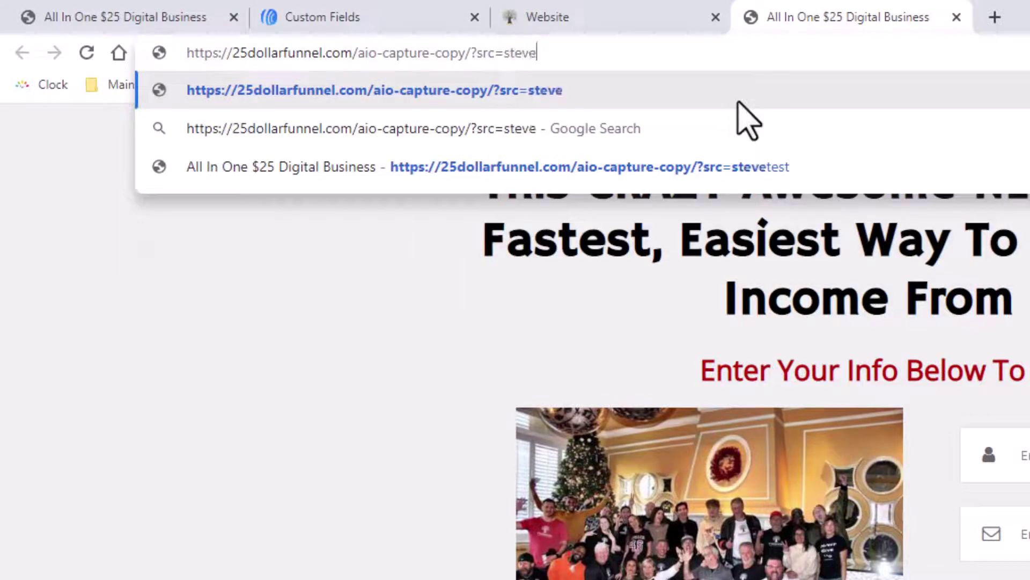
type("test")
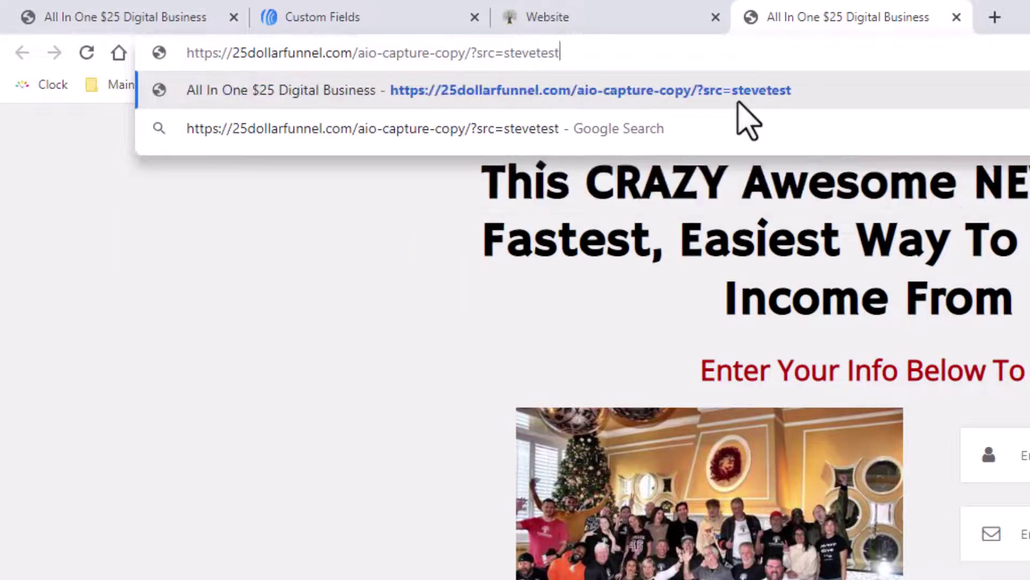
key("Return")
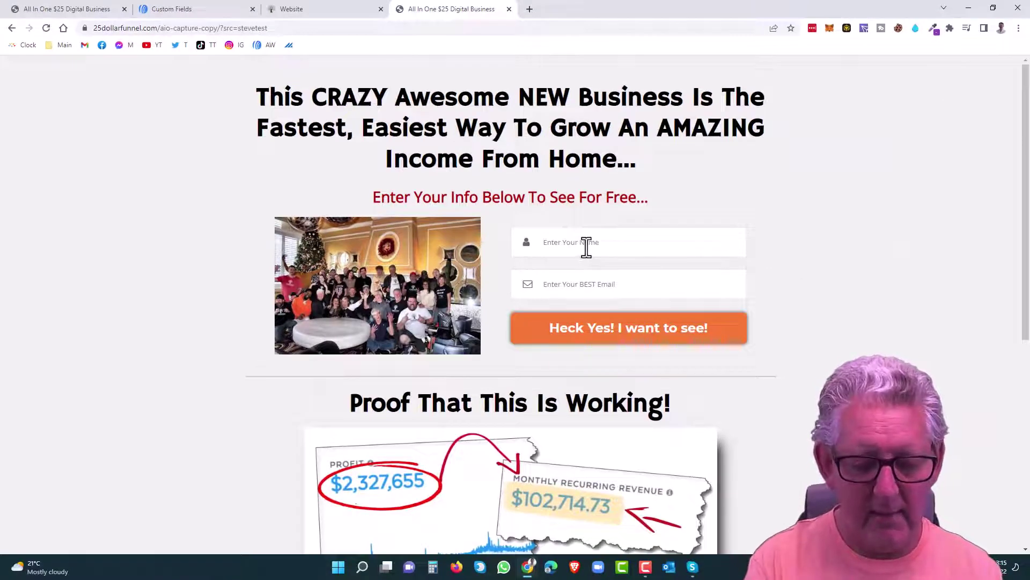
Step: Submit a test signup, filling in a first name and a test e-mail address
left_click(587, 247)
type("Steve")
key("Tab")
key("Tab")
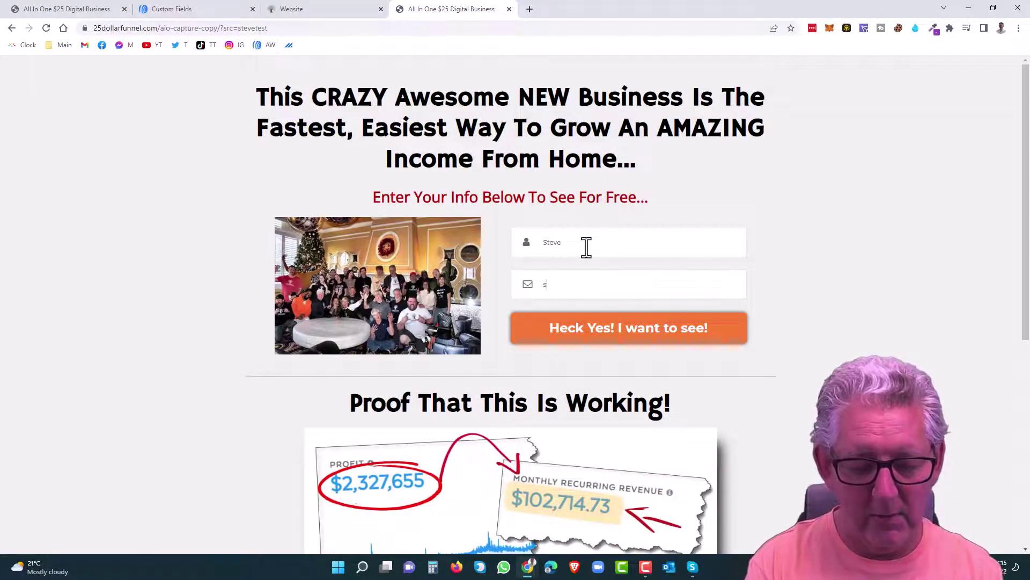
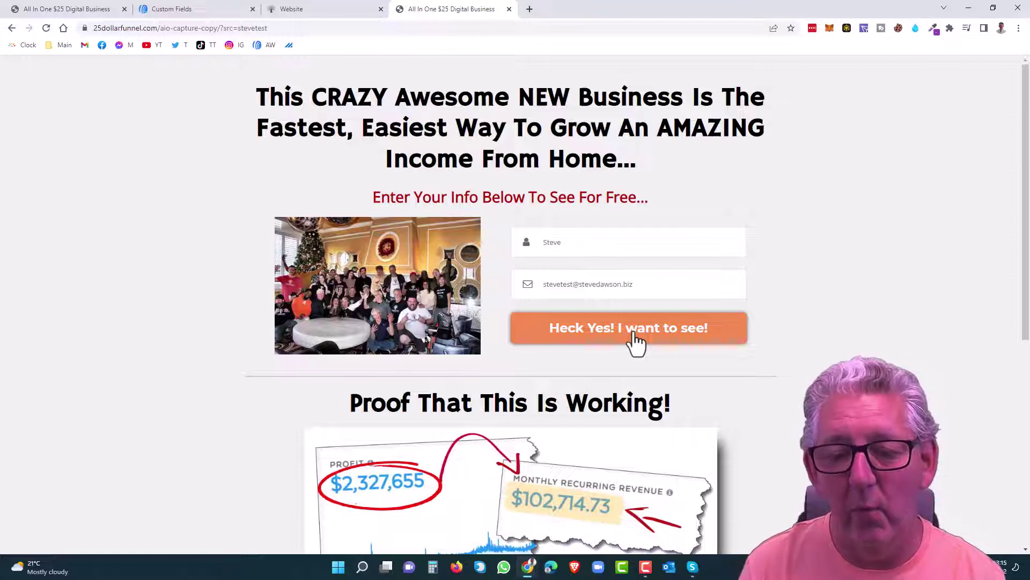
left_click(637, 341)
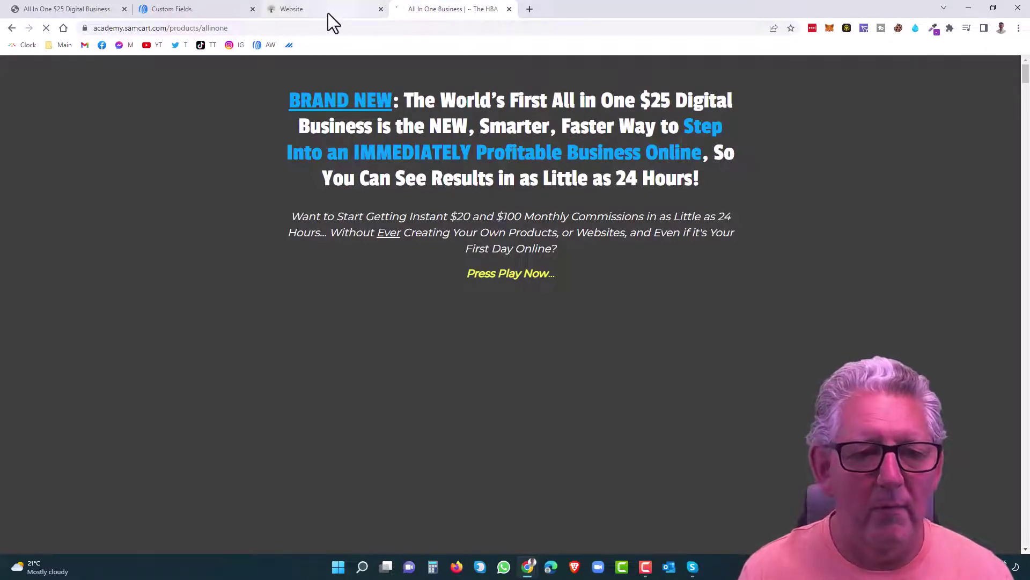
Step: In AWeber Subscribers, filter to Added Today and check the test subscriber's source value is 'stevetest'
left_click(211, 7)
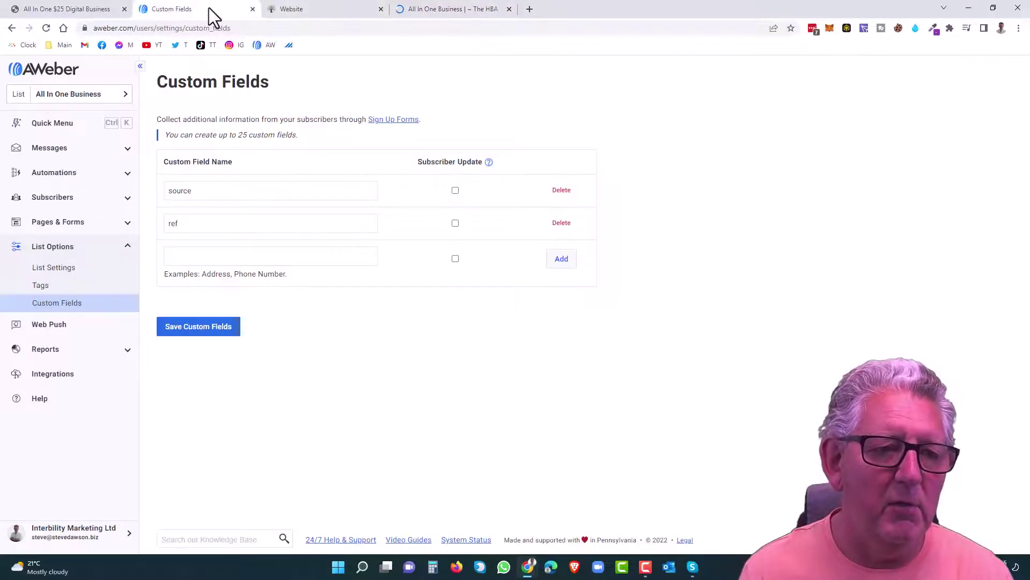
left_click(57, 203)
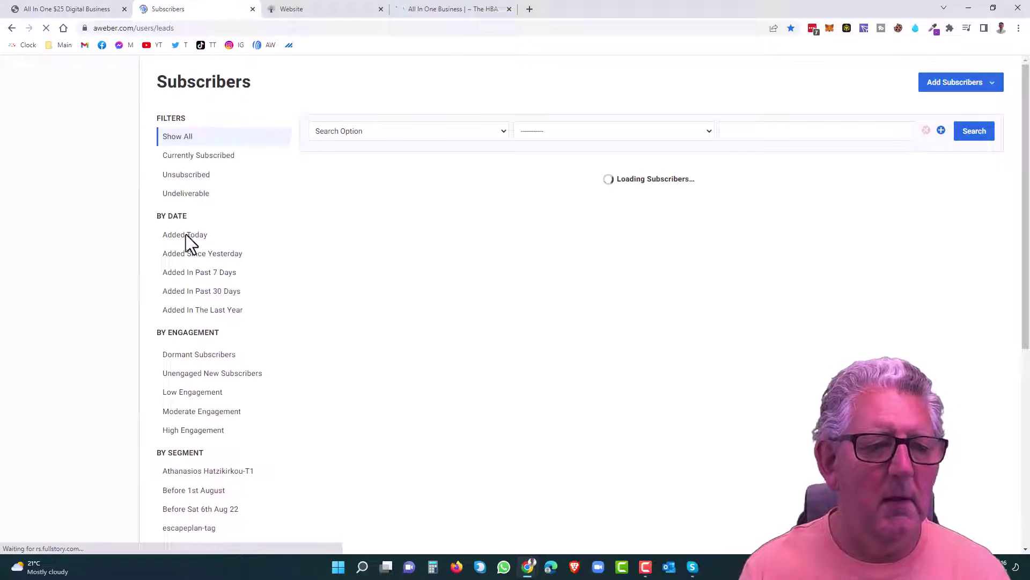
left_click(188, 236)
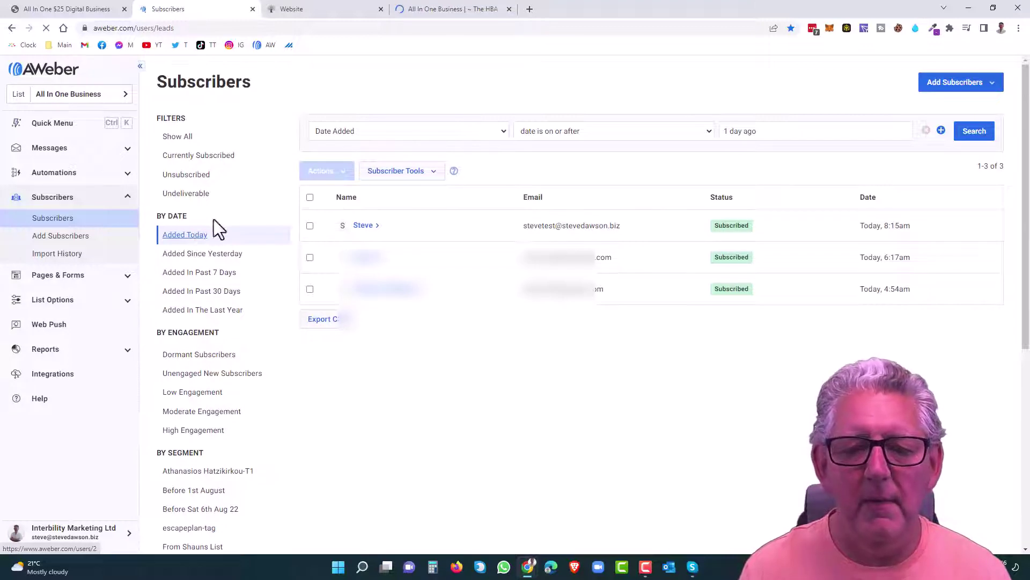
left_click(362, 228)
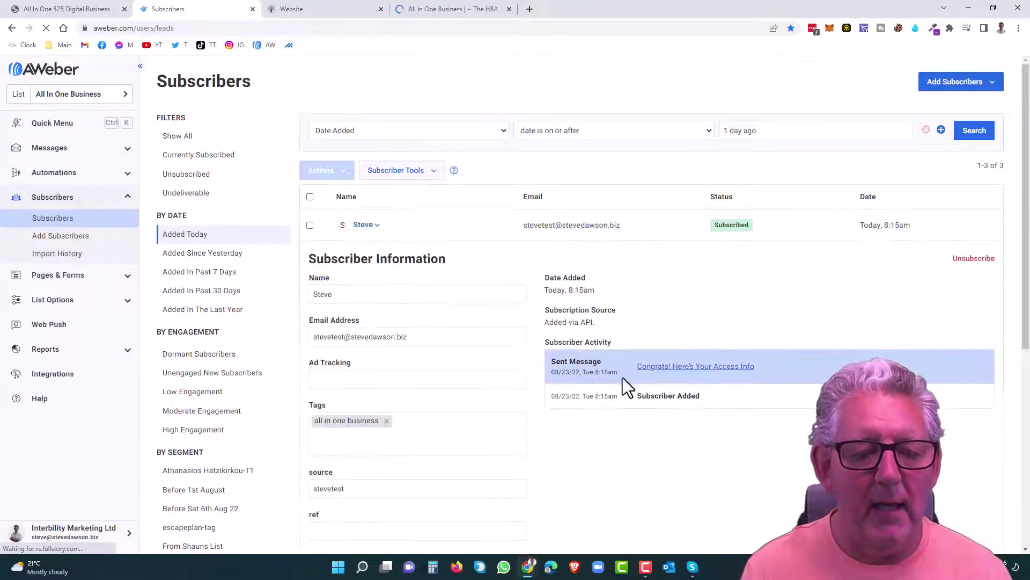
scroll(623, 380, "down", 2)
scroll(623, 378, "down", 2)
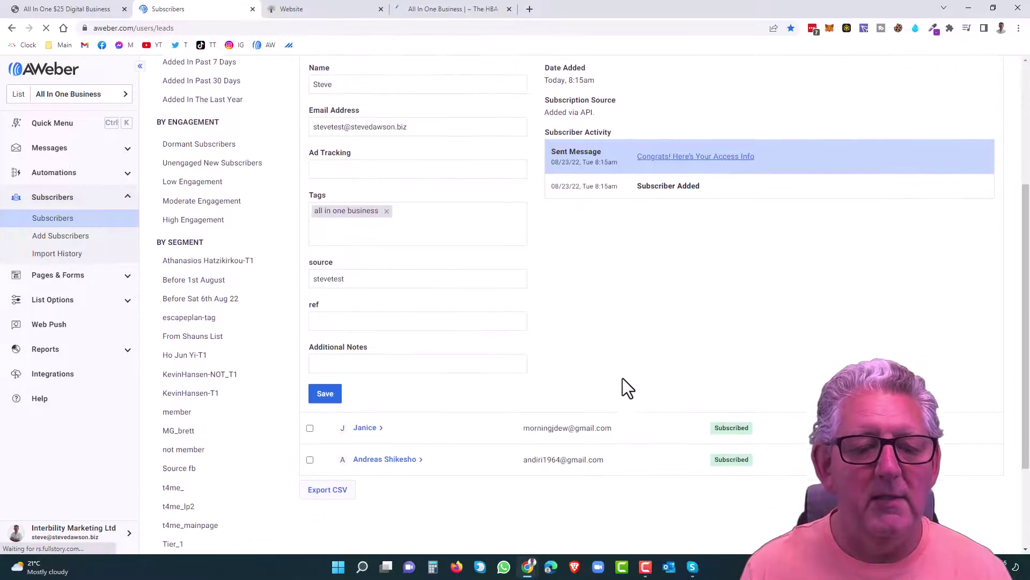
left_click(316, 280)
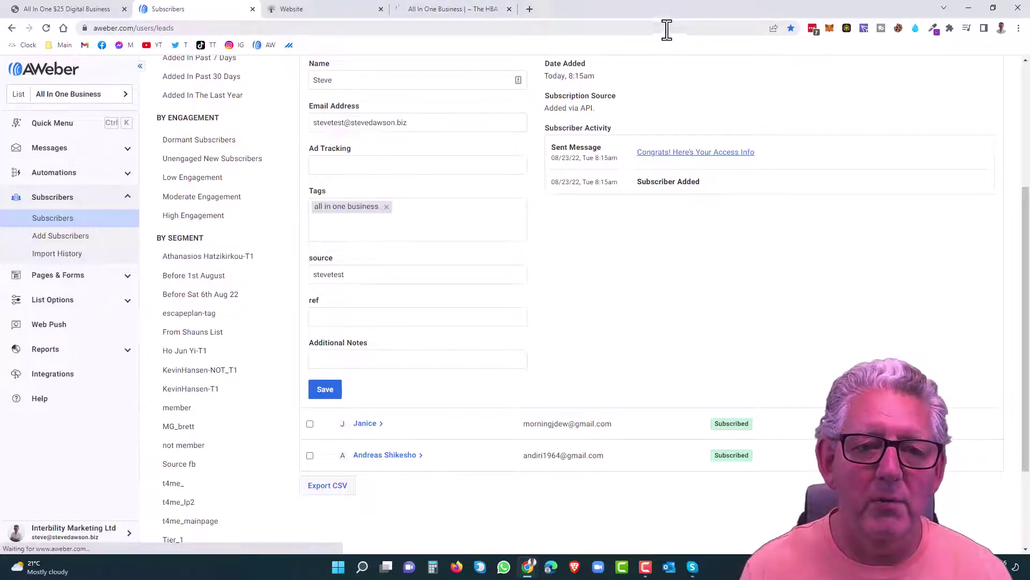
Step: Go back to the Website tab with the All In One capture page editor
left_click(327, 11)
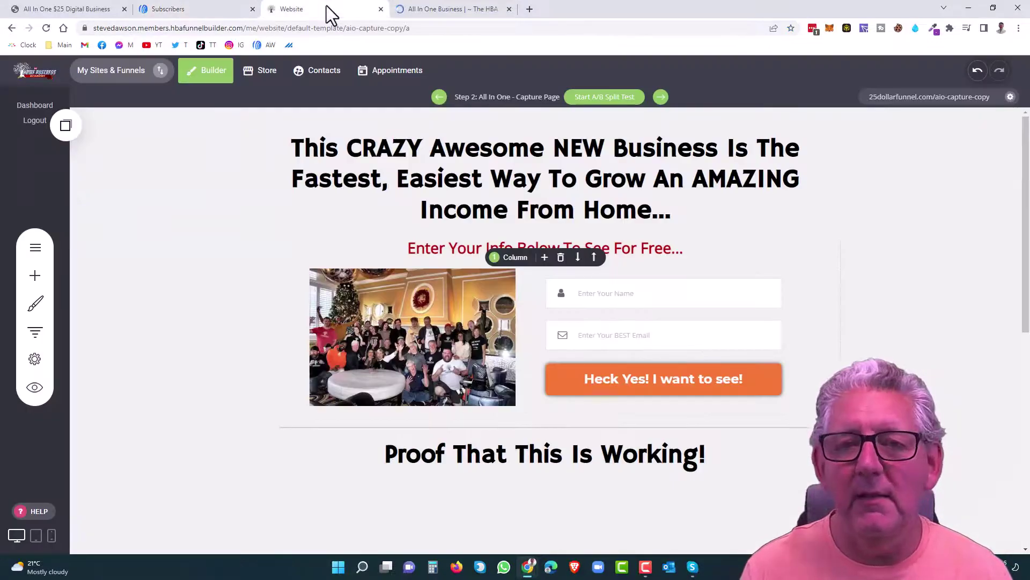